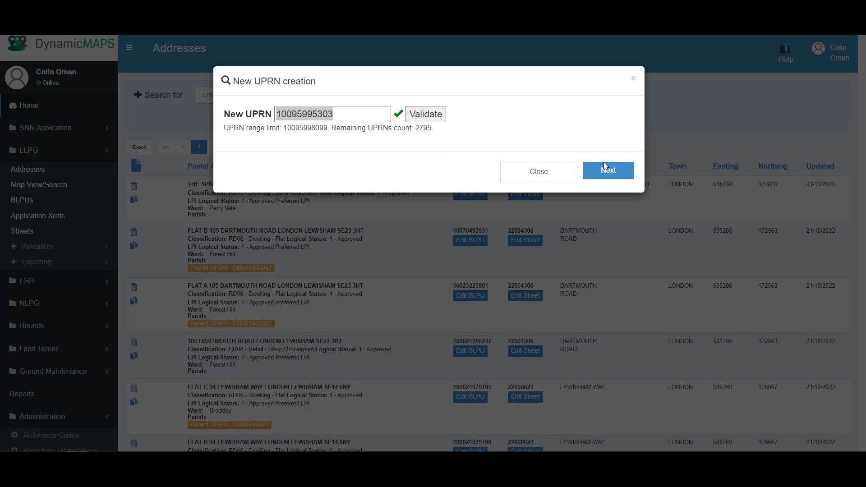
Step: Accept the validated new UPRN, search the streets for "church rise" and choose the matching CHURCH RISE street for the address
click(611, 176)
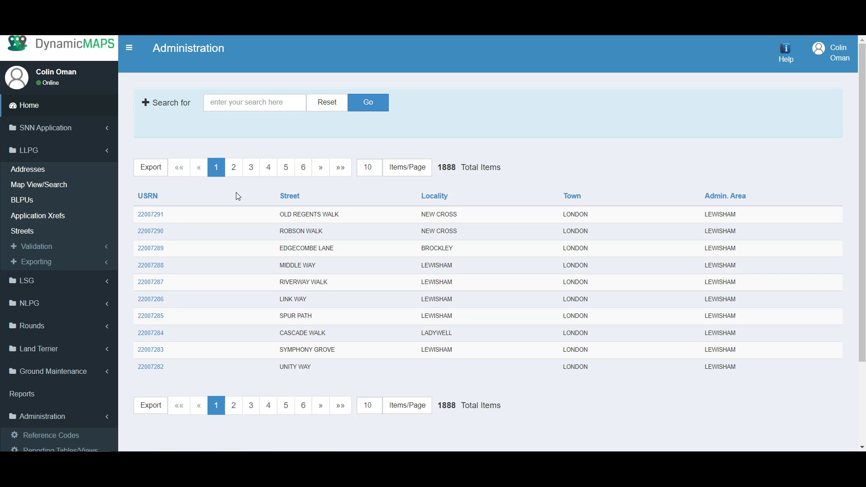
click(249, 104)
text(church rise)
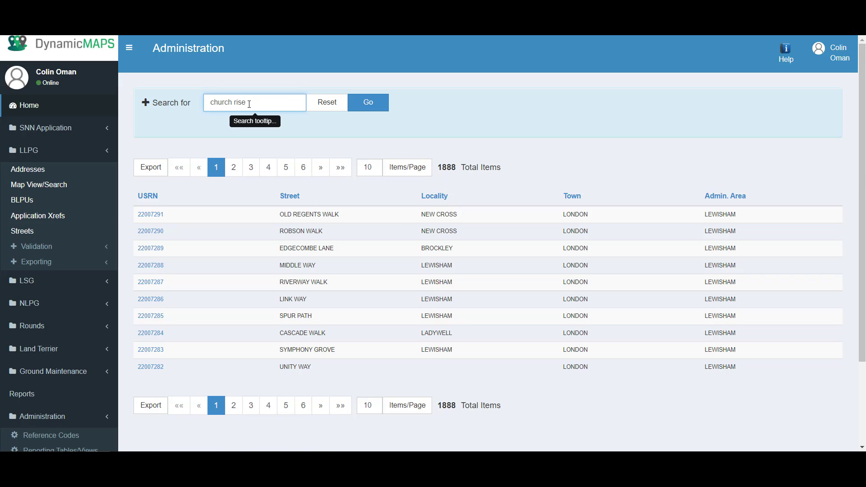
click(381, 107)
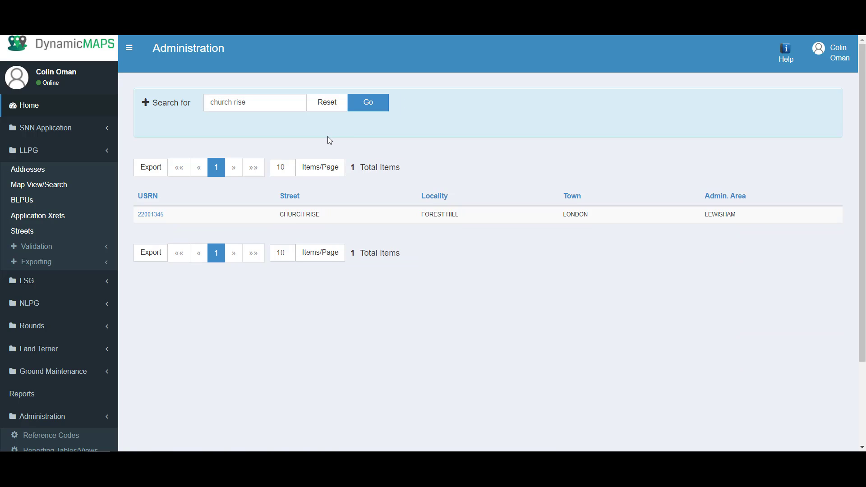
click(152, 215)
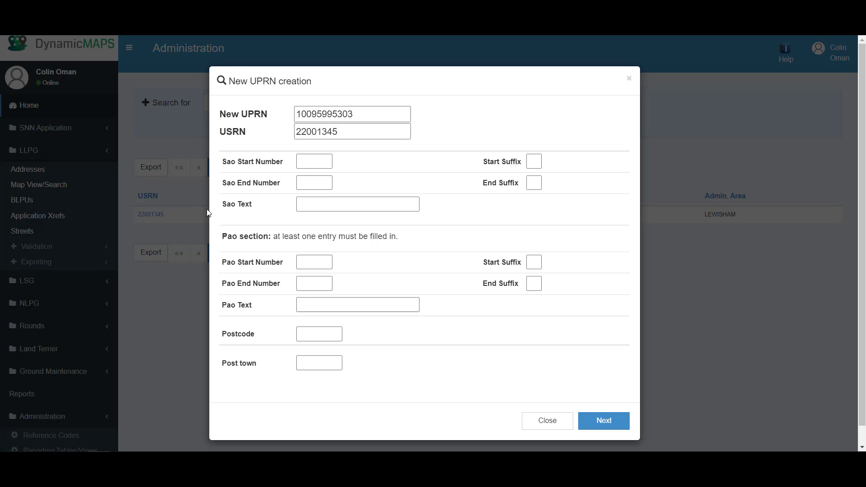
Step: Fill in the new address with Pao Start Number 999, the property's postcode and post town LONDON, and proceed to create it
click(320, 261)
text(999)
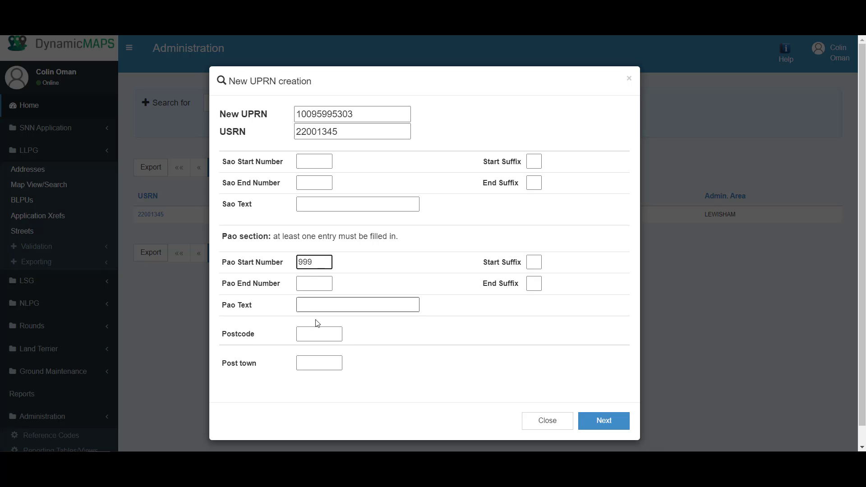
click(320, 334)
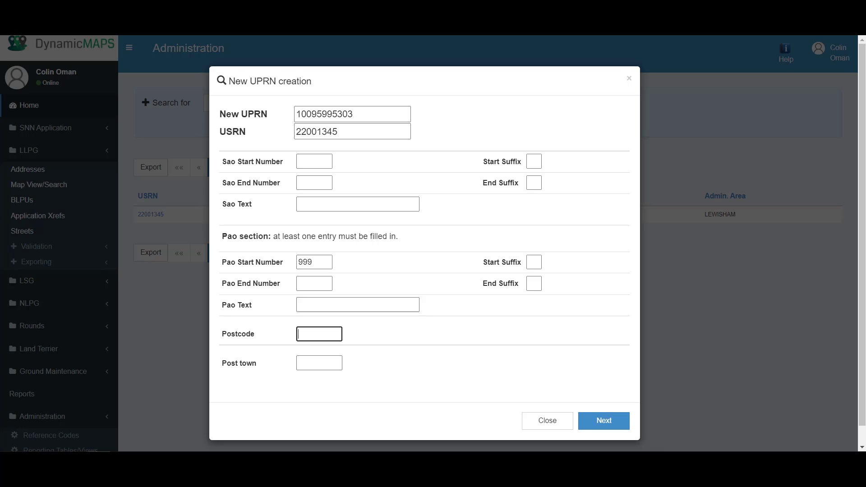
click(300, 333)
text(SE23 2UD)
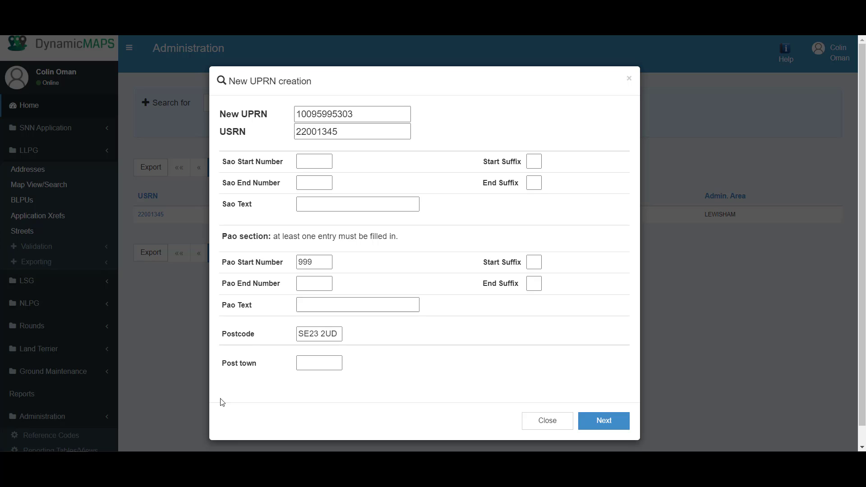
click(306, 362)
text(LONDON)
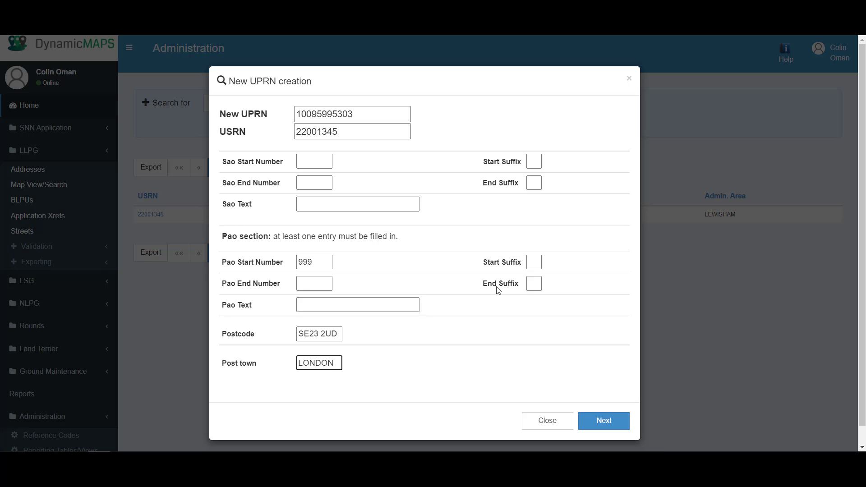
click(602, 421)
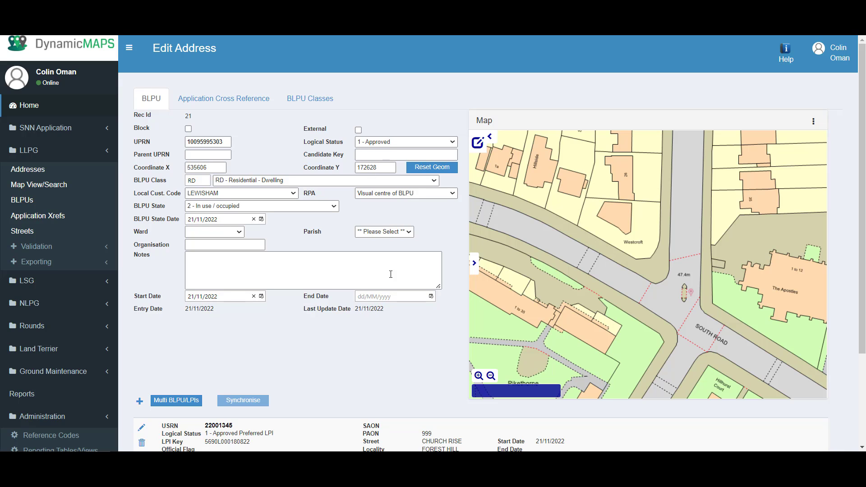
Step: Review the new record's BLPU and LPI details and enter "New record" in its Notes
drag(862, 202, 863, 293)
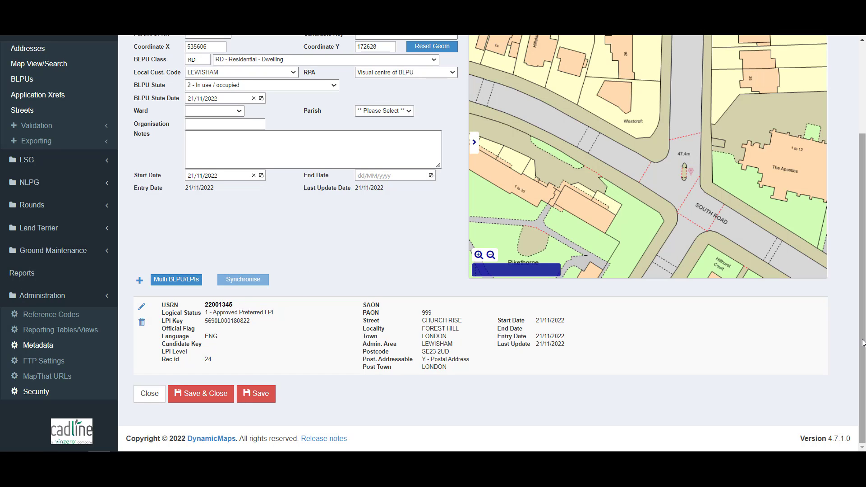
drag(862, 343, 862, 250)
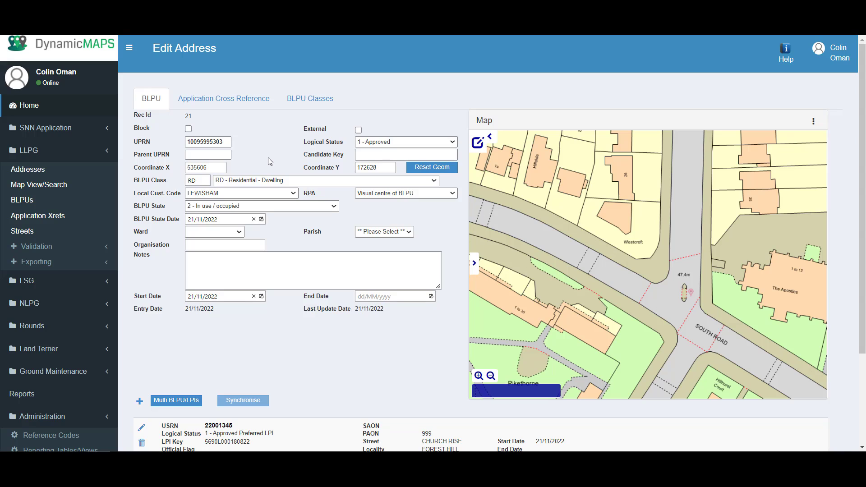
click(197, 268)
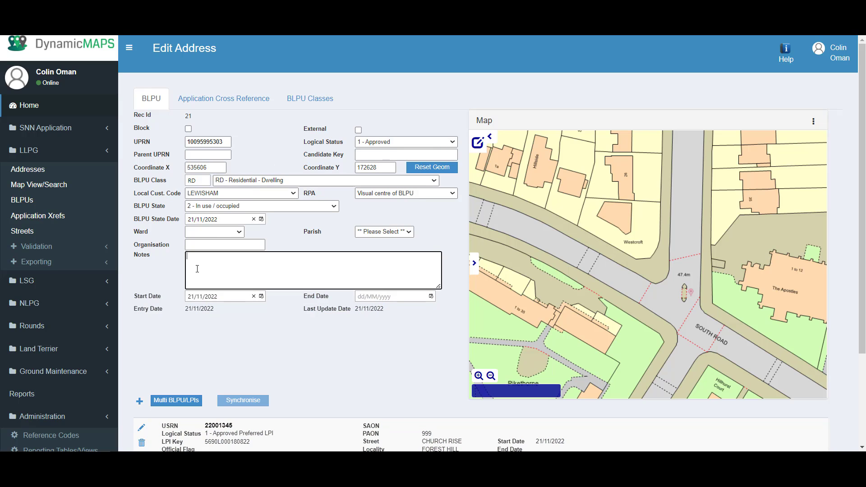
text(New record)
Step: View the options available for the record's Logical Status and BLPU State
click(453, 142)
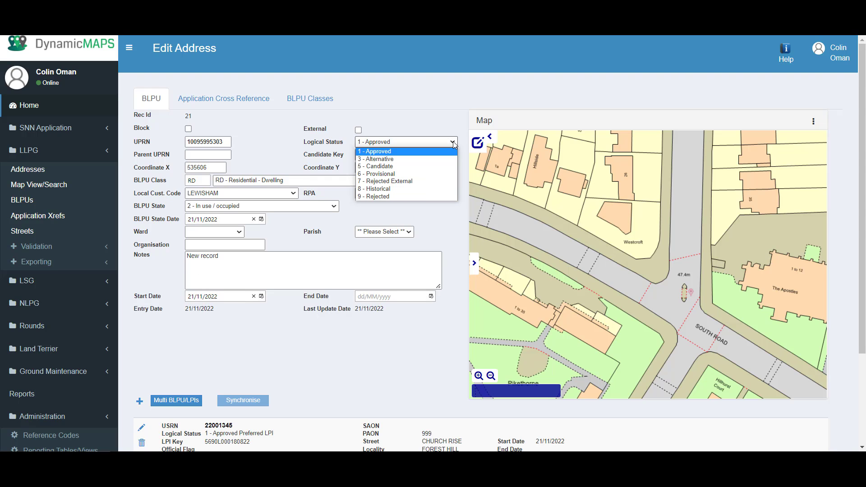
click(263, 132)
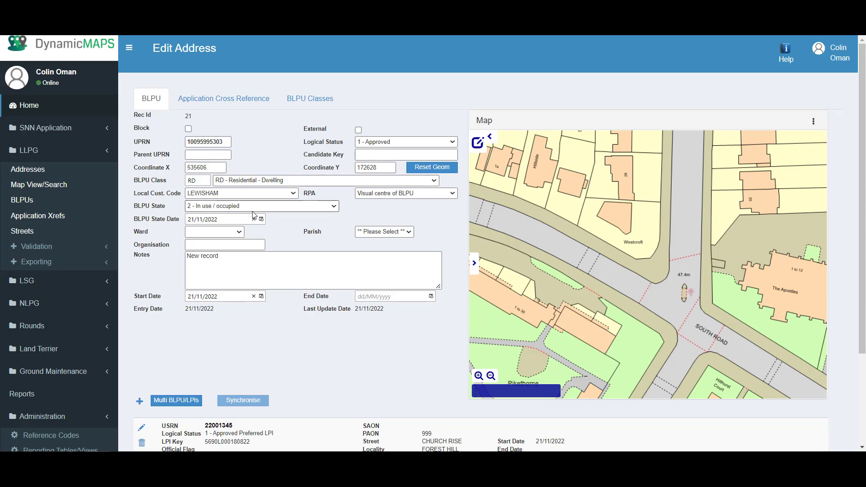
click(235, 207)
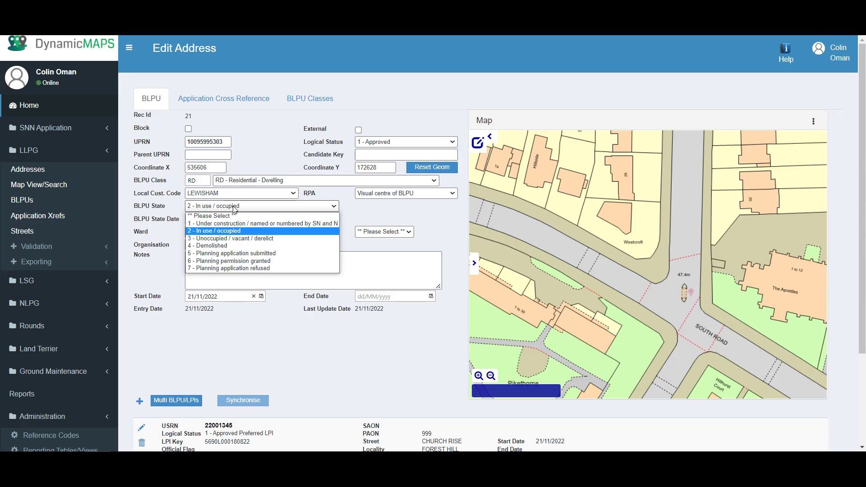
click(374, 216)
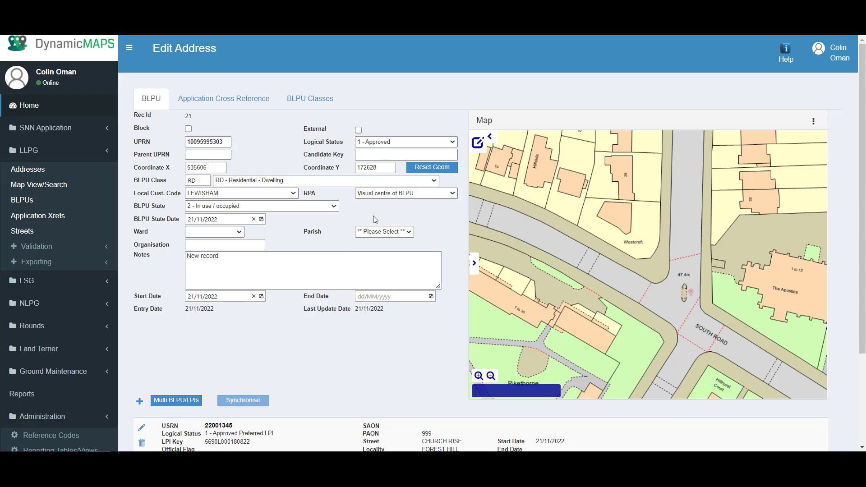
Step: Set the record's BLPU Class to RD03 - Dwelling - Semi-detached House
click(434, 181)
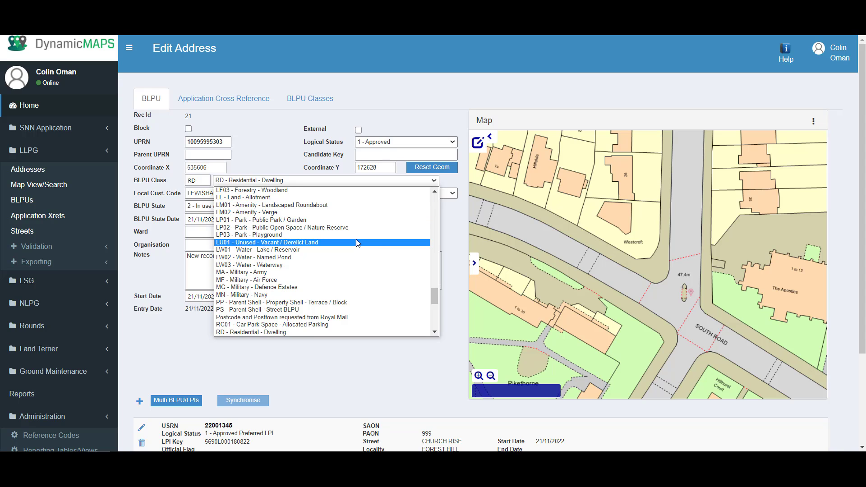
scroll(350, 257, down, 3)
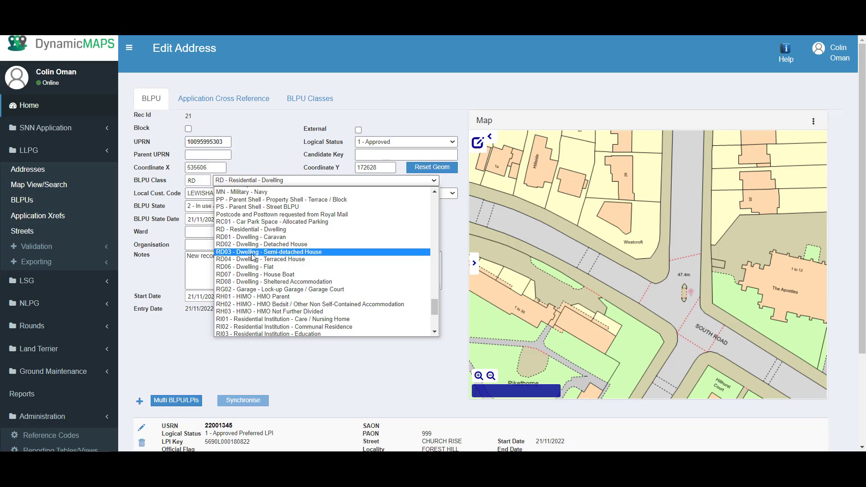
click(292, 253)
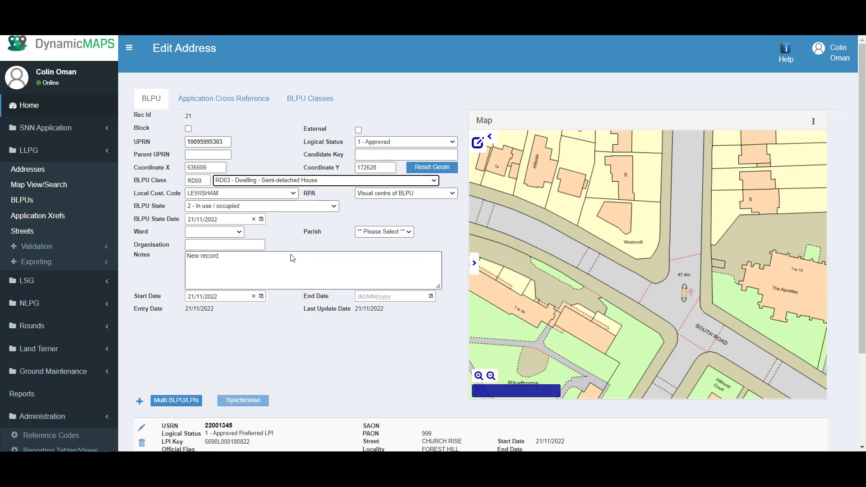
click(440, 241)
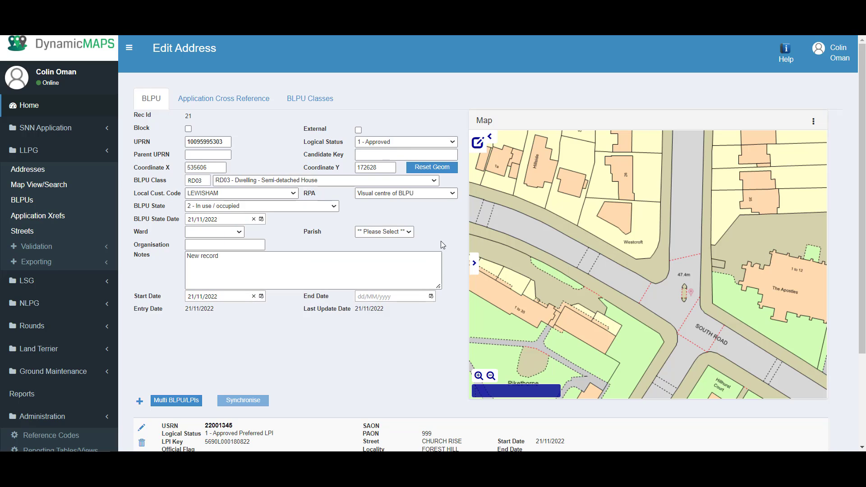
Step: Check the options available for the record's Ward
click(401, 240)
click(319, 234)
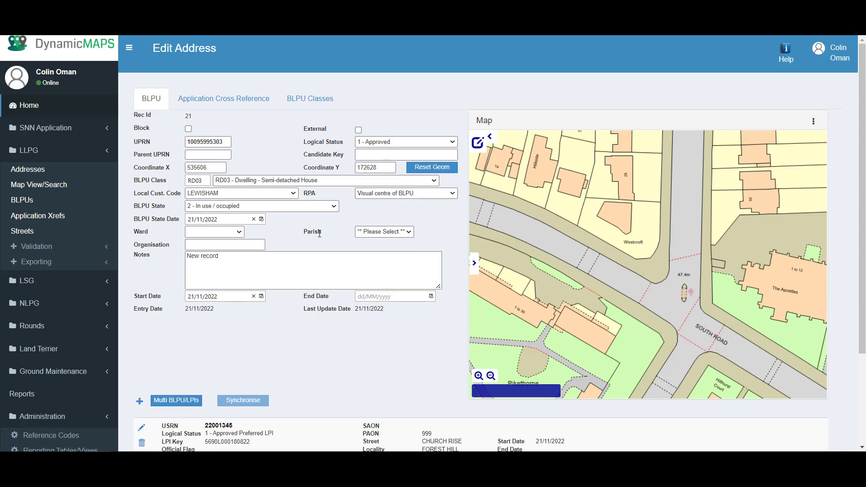
click(237, 231)
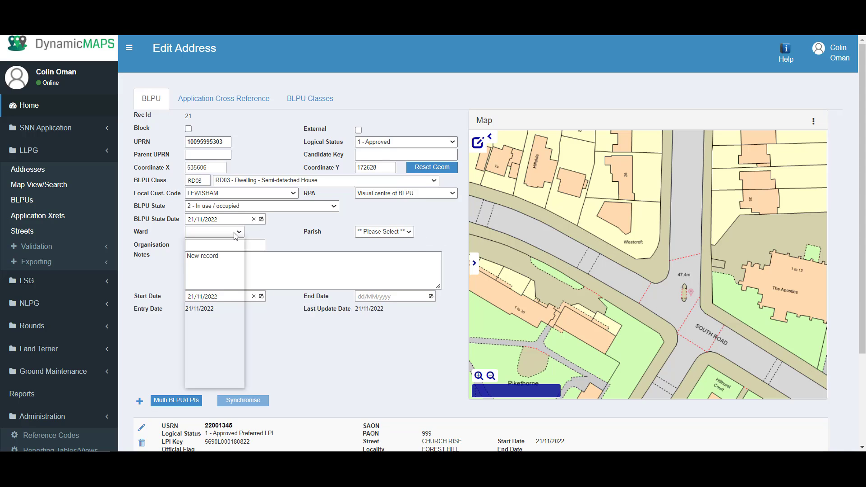
click(301, 242)
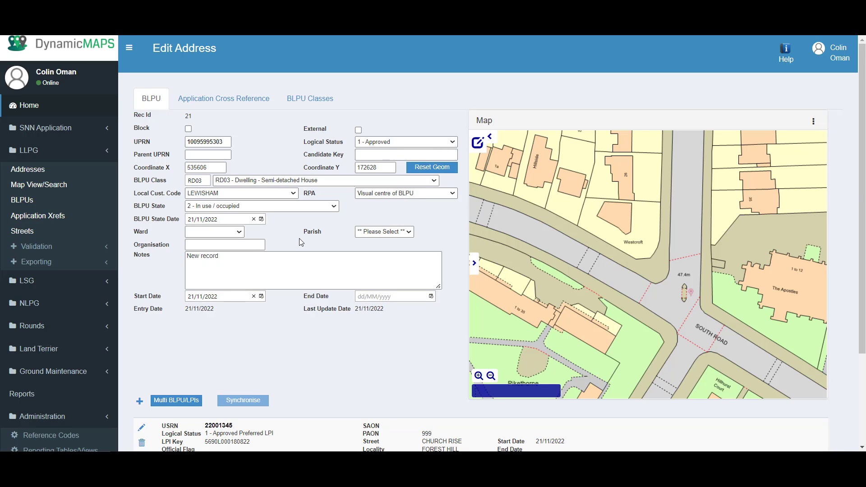
Step: Save the new address record and close it
scroll(301, 242, down, 3)
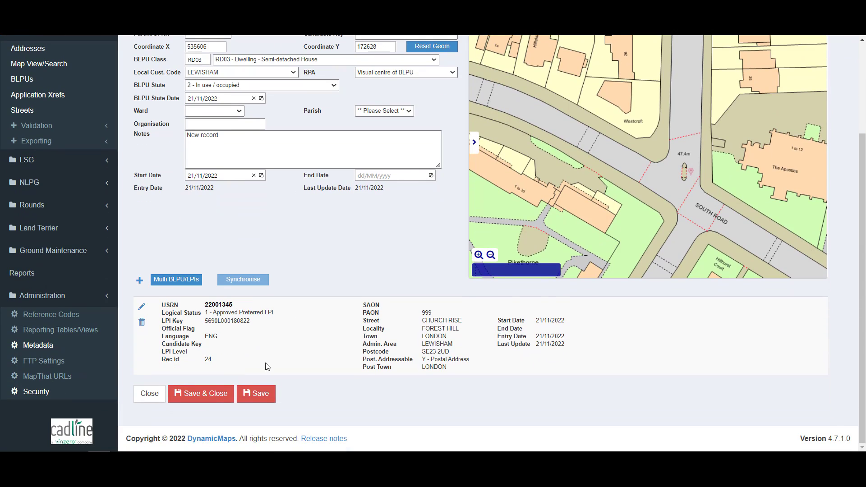
click(207, 398)
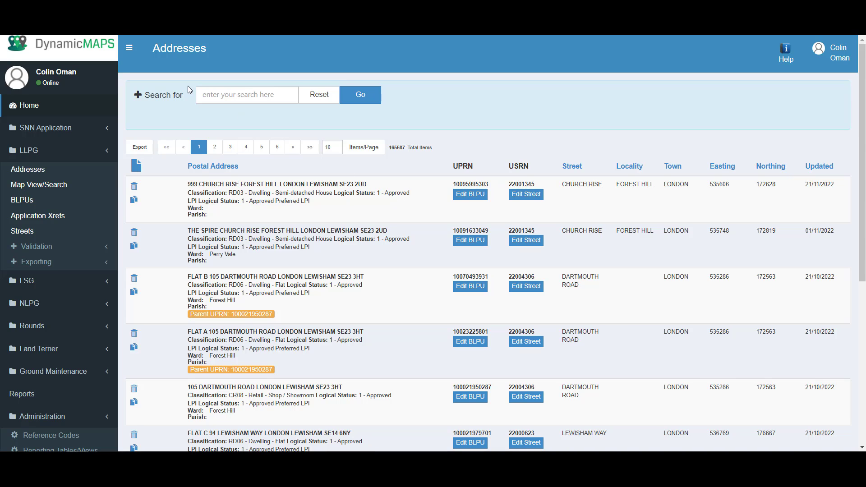
click(232, 95)
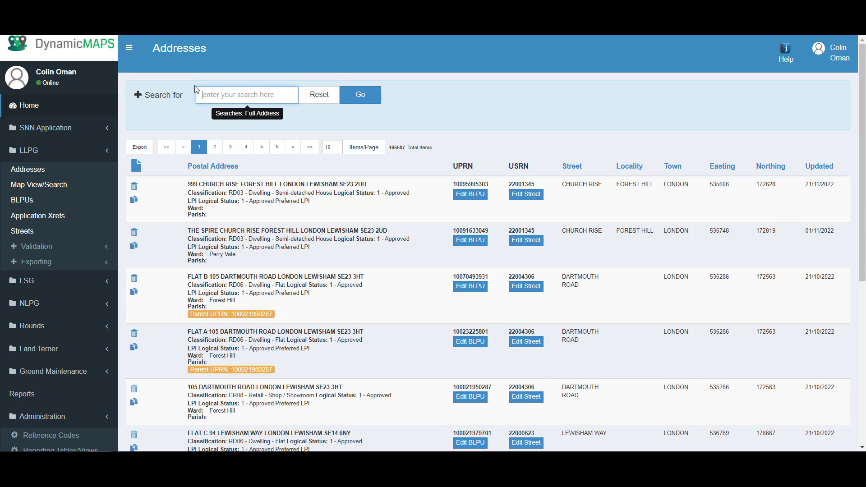
click(142, 95)
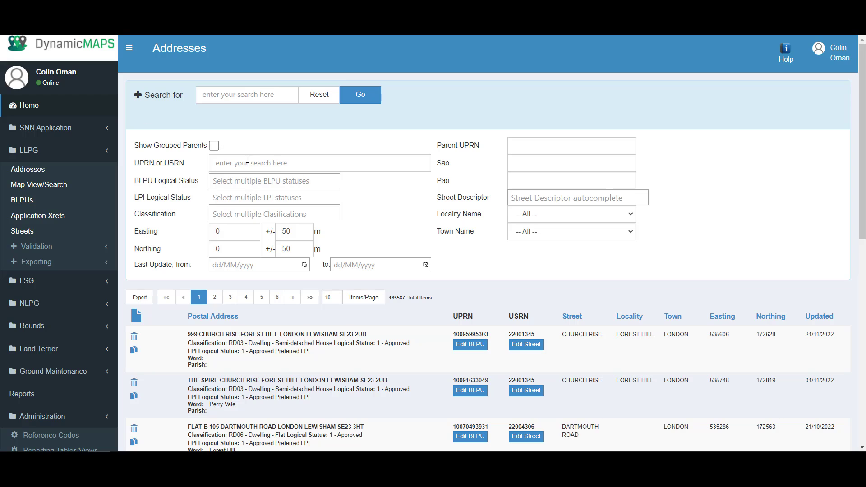
click(248, 161)
key(ctrl+v)
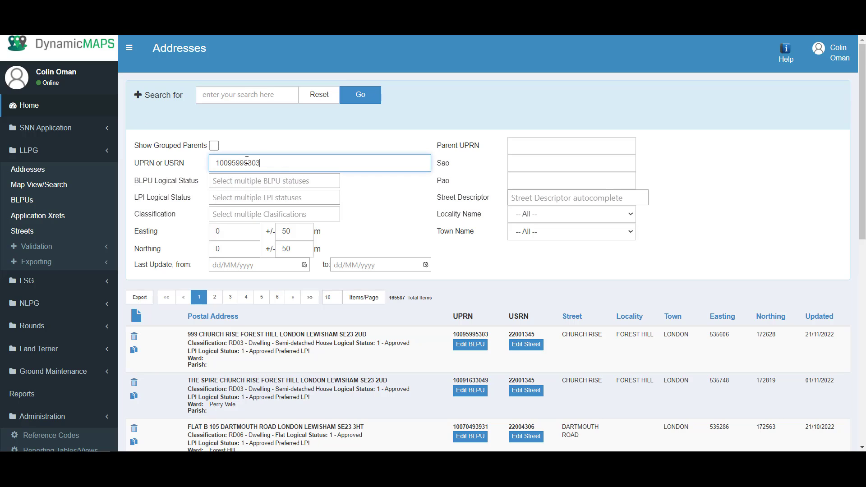
click(366, 104)
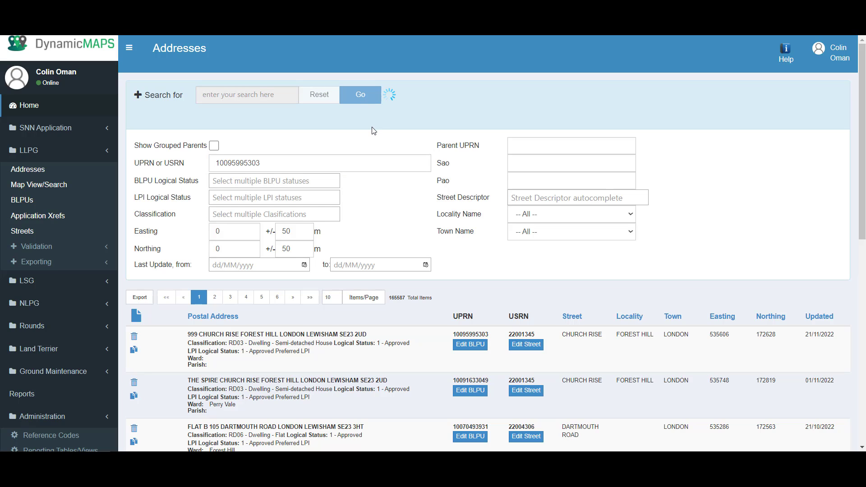